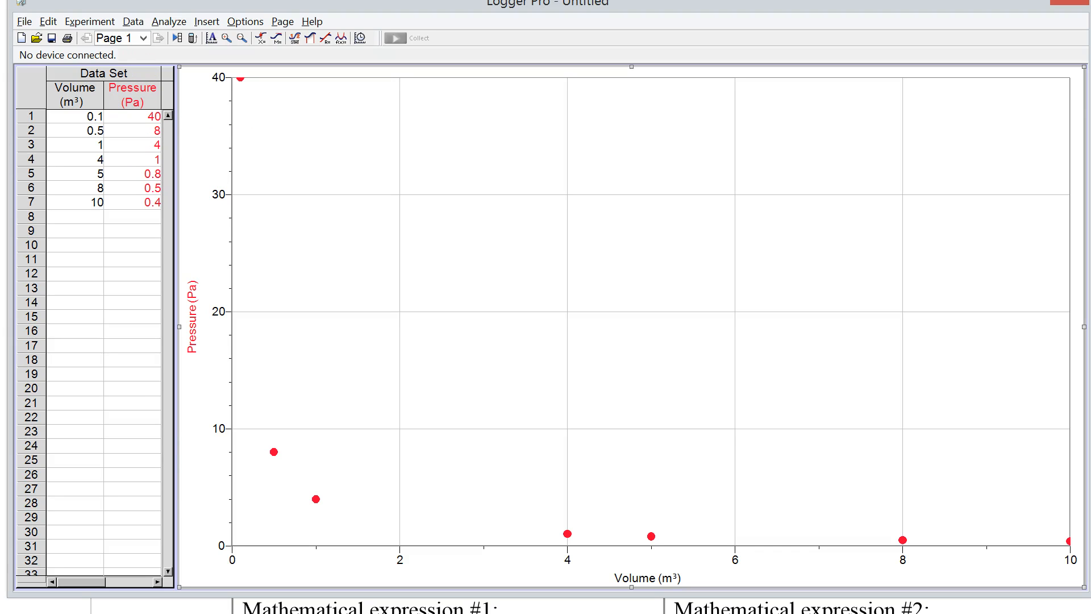
Create a calculated column named 1/Volume with short name 1/V and units 1/m³
{"action": "left_click", "coordinate": [128, 21]}
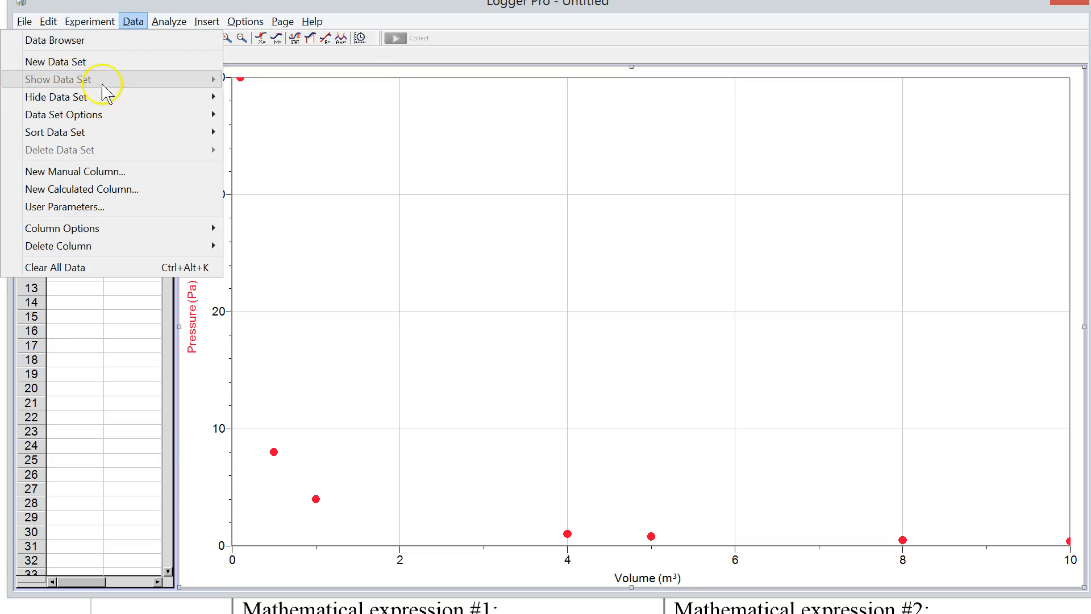
{"action": "left_click", "coordinate": [85, 190]}
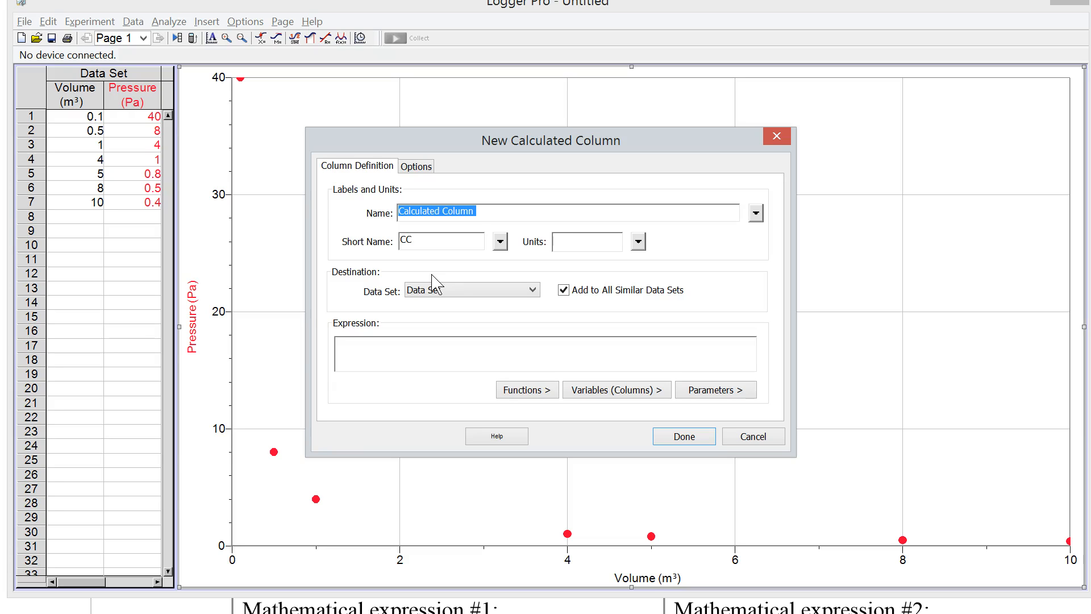
{"action": "type", "text": "1"}
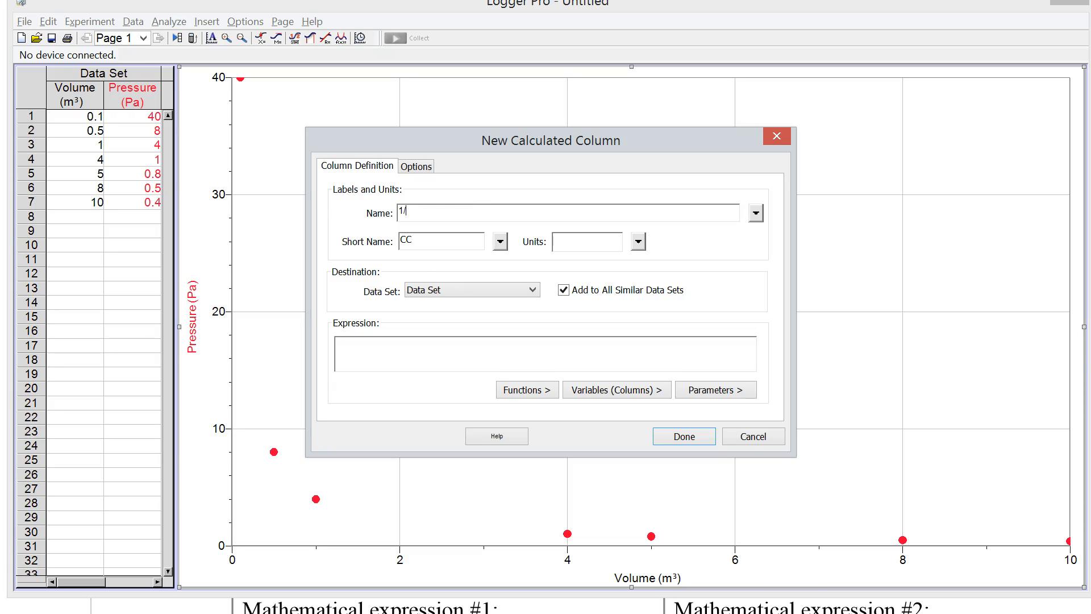
{"action": "type", "text": "/Volume"}
{"action": "left_click", "coordinate": [446, 243]}
{"action": "key", "text": "BackSpace"}
{"action": "key", "text": "BackSpace"}
{"action": "left_click", "coordinate": [601, 243]}
{"action": "left_click", "coordinate": [638, 241]}
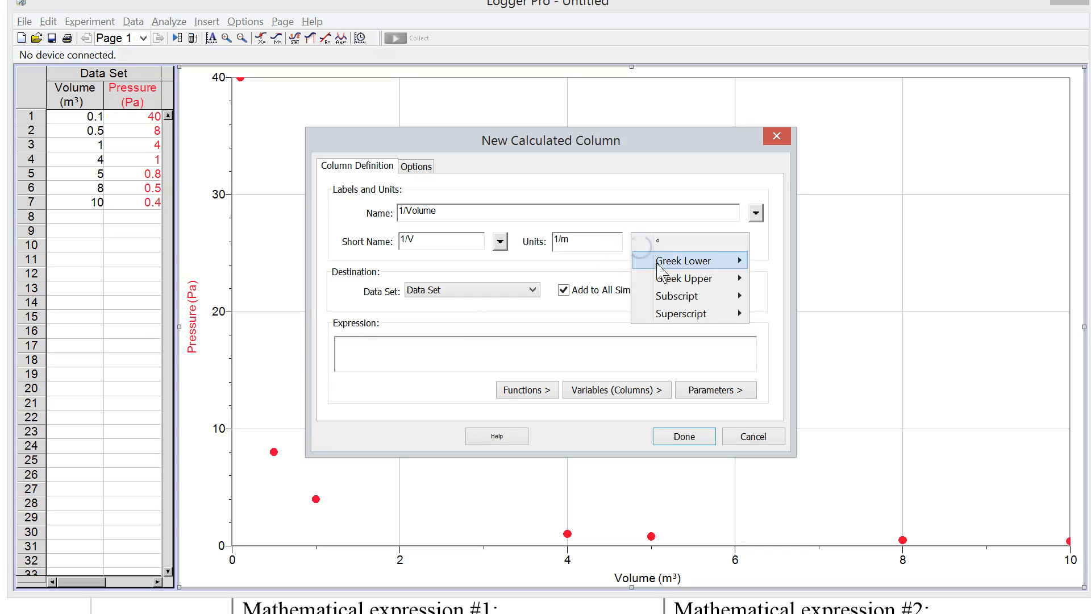
{"action": "mouse_move", "coordinate": [659, 316]}
{"action": "left_click", "coordinate": [588, 363]}
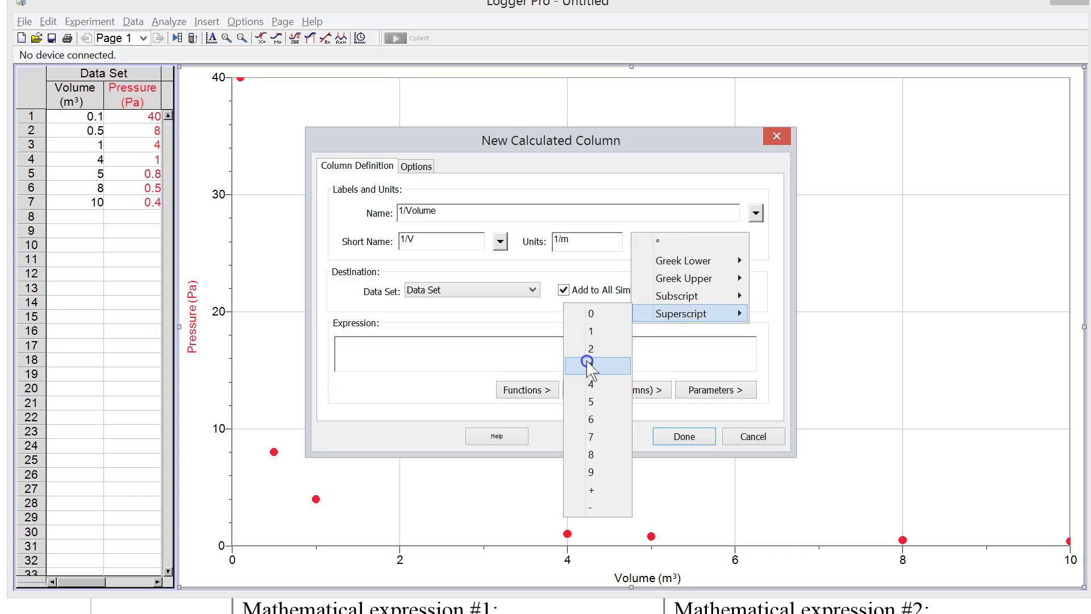
Define the 1/Volume column's expression as 1/"Volume" and add the column to the data set
{"action": "left_click", "coordinate": [511, 345]}
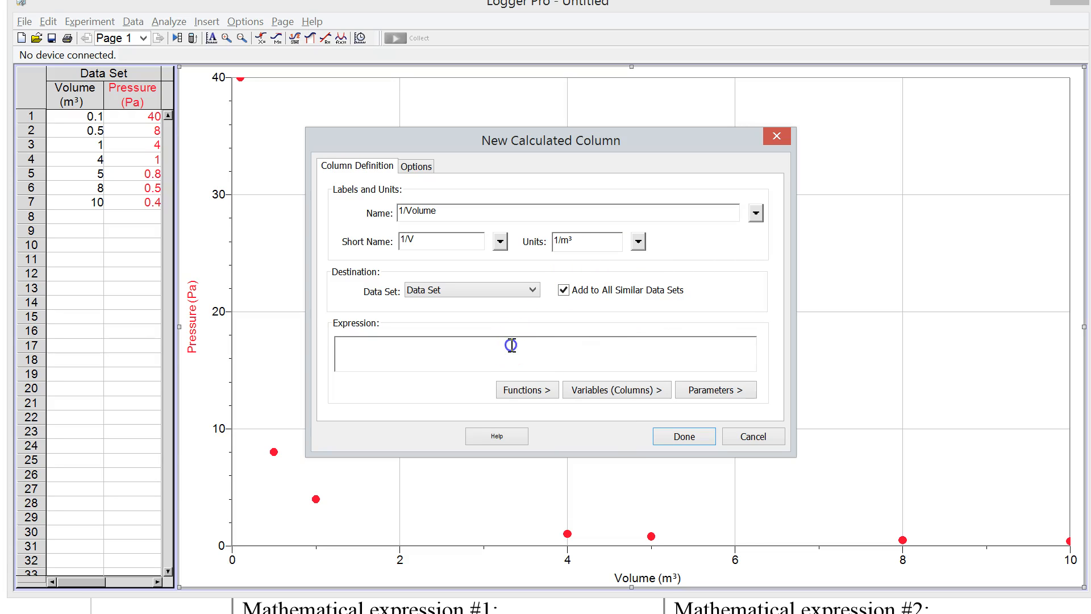
{"action": "type", "text": "1/"}
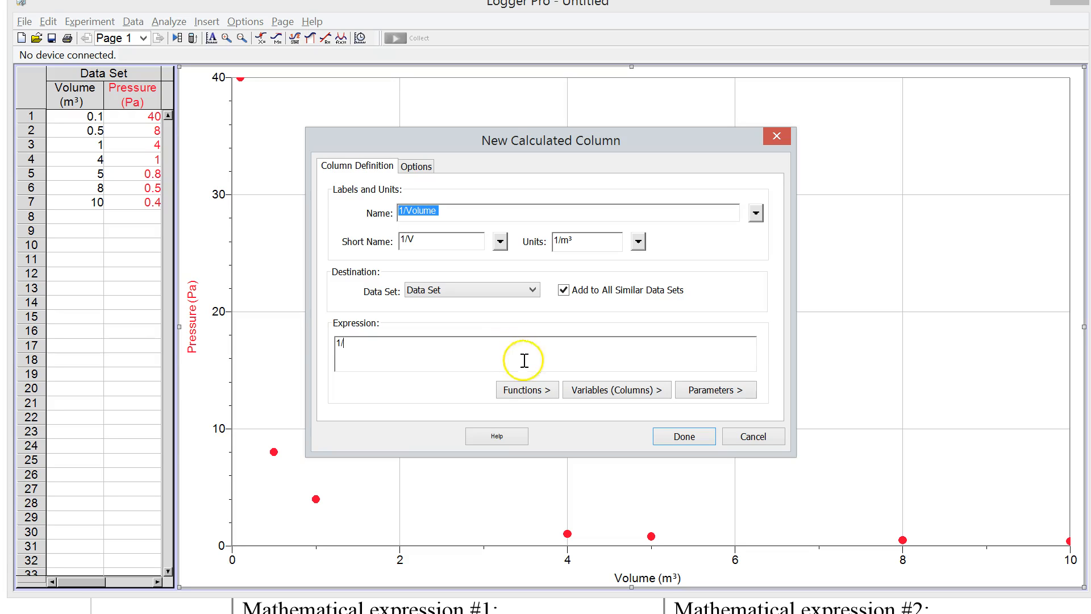
{"action": "left_click", "coordinate": [582, 397]}
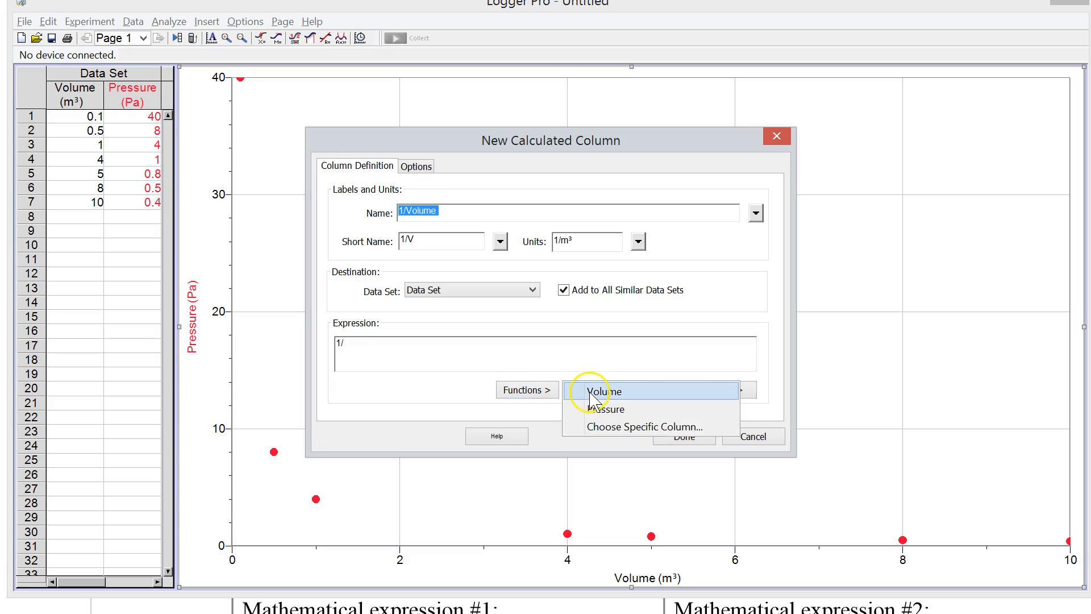
{"action": "left_click", "coordinate": [588, 390]}
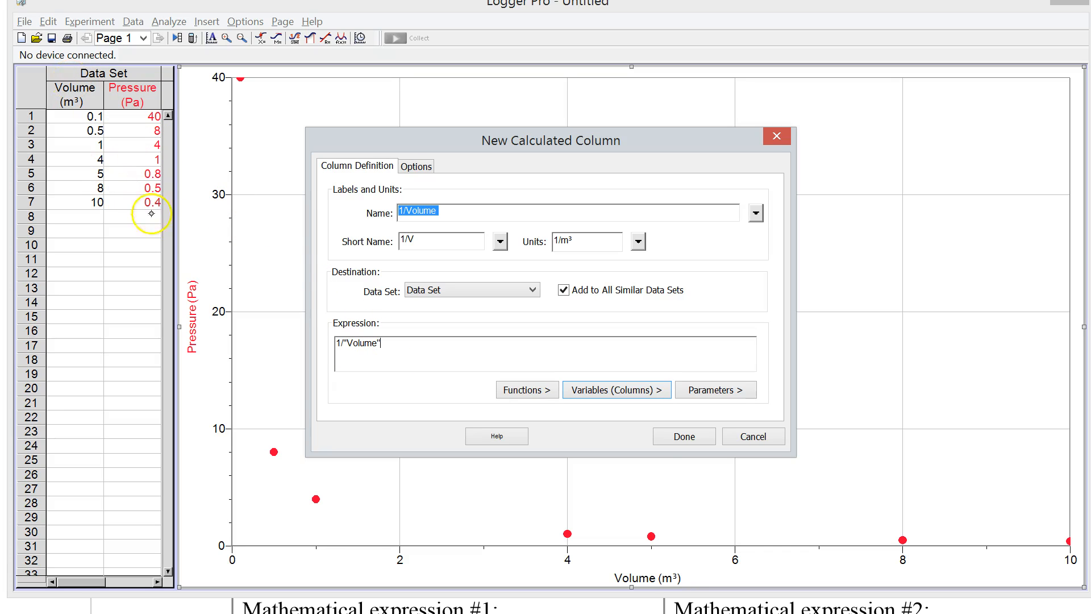
{"action": "left_click", "coordinate": [684, 441]}
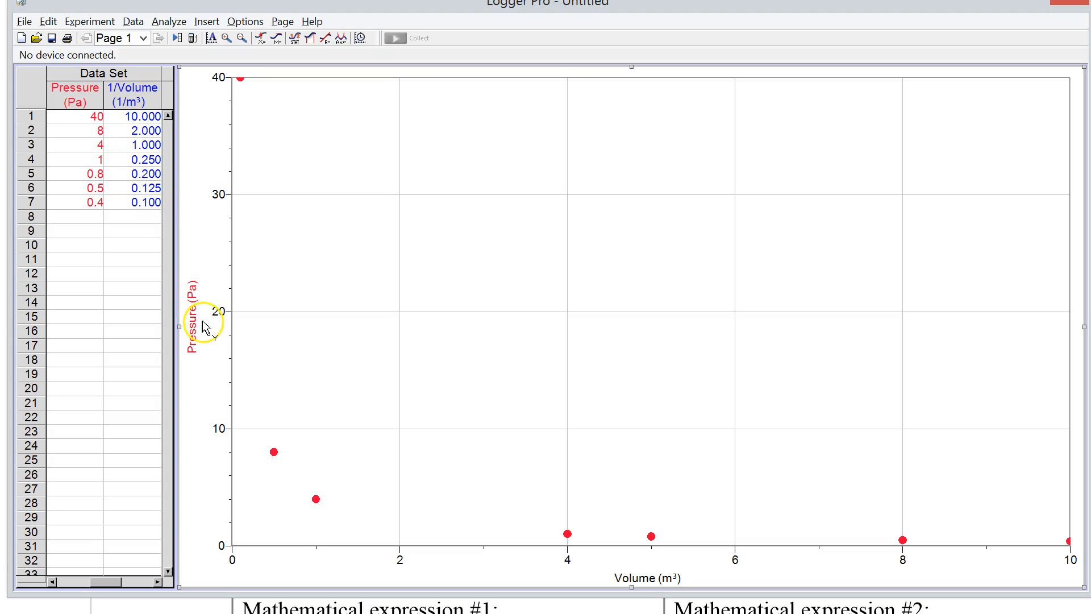
Plot 1/Volume on the graph's horizontal axis in place of Volume
{"action": "left_click", "coordinate": [639, 578]}
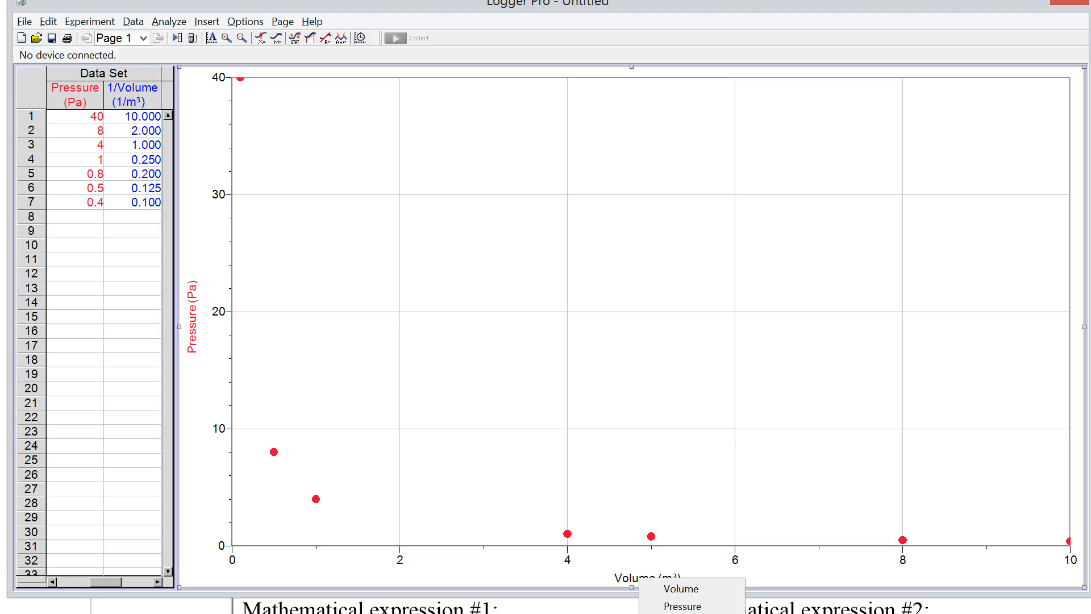
{"action": "left_click", "coordinate": [682, 613]}
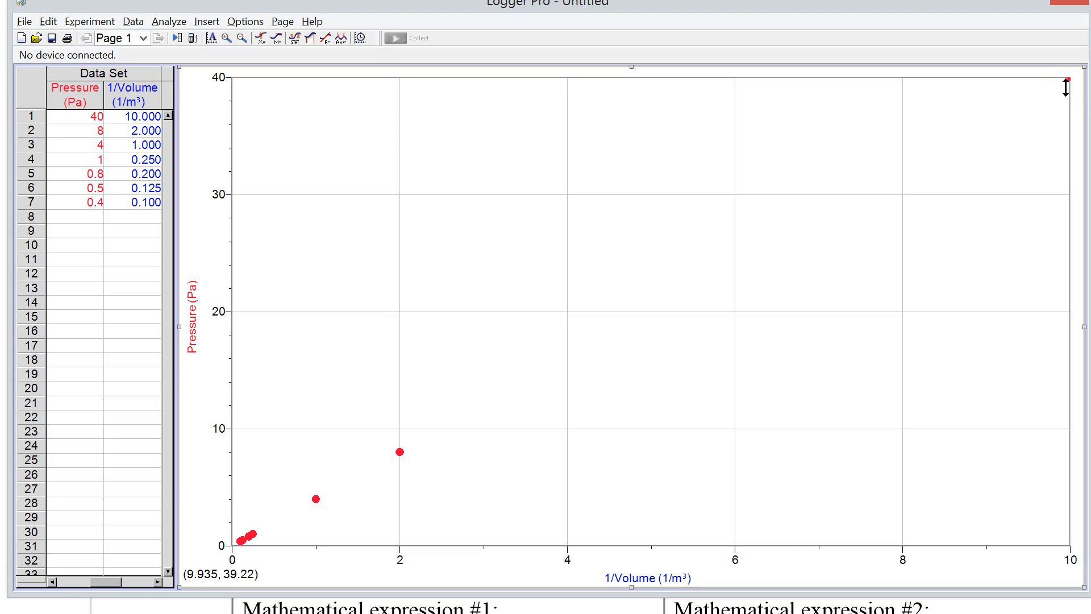
Switch to the worksheet and draw a straight rising line with an arrowhead from the origin of the test plot sketch
{"action": "left_click", "coordinate": [1015, 1]}
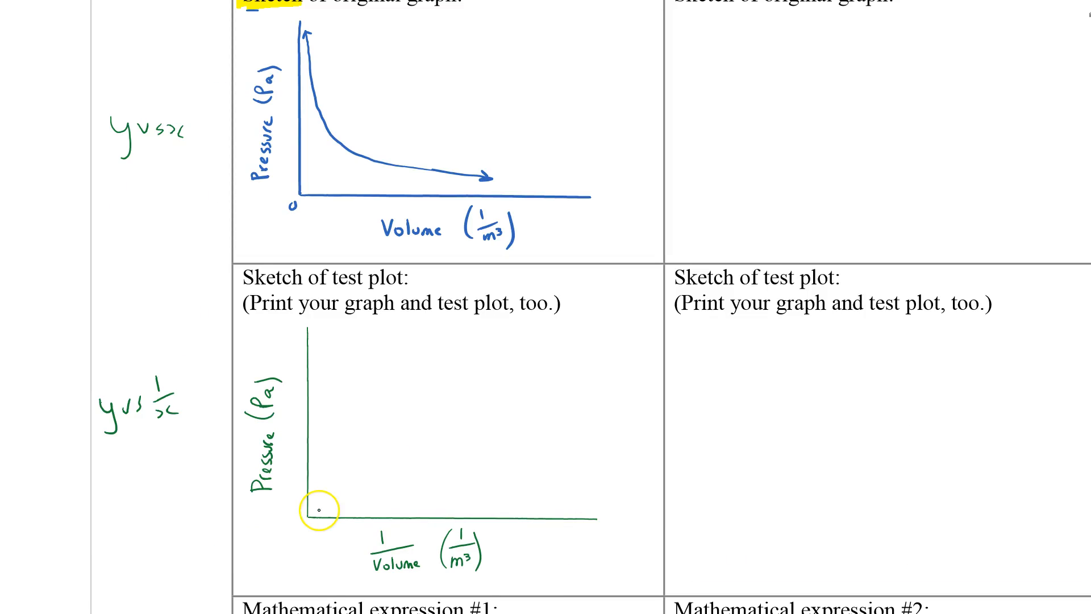
{"action": "mouse_move", "coordinate": [310, 517]}
{"action": "left_mouse_down"}
{"action": "mouse_move", "coordinate": [548, 350]}
{"action": "mouse_move", "coordinate": [529, 353]}
{"action": "left_mouse_up"}
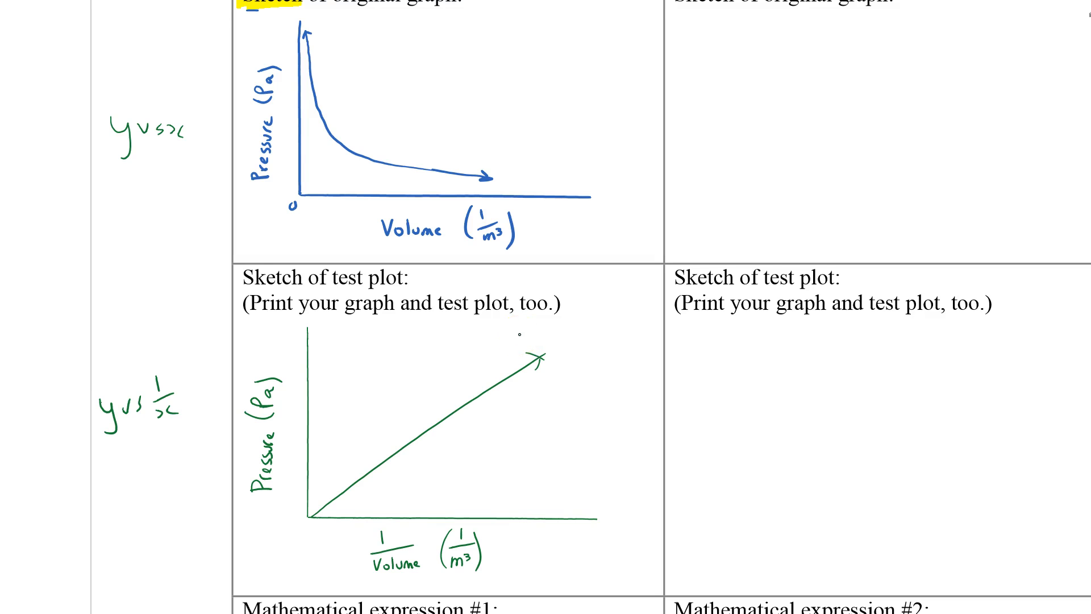
Circle y=k/x and y = k(1/x) in the Inverse Relation row of the graph relations table
{"action": "scroll", "coordinate": [601, 409], "scroll_direction": "down", "scroll_amount": 3}
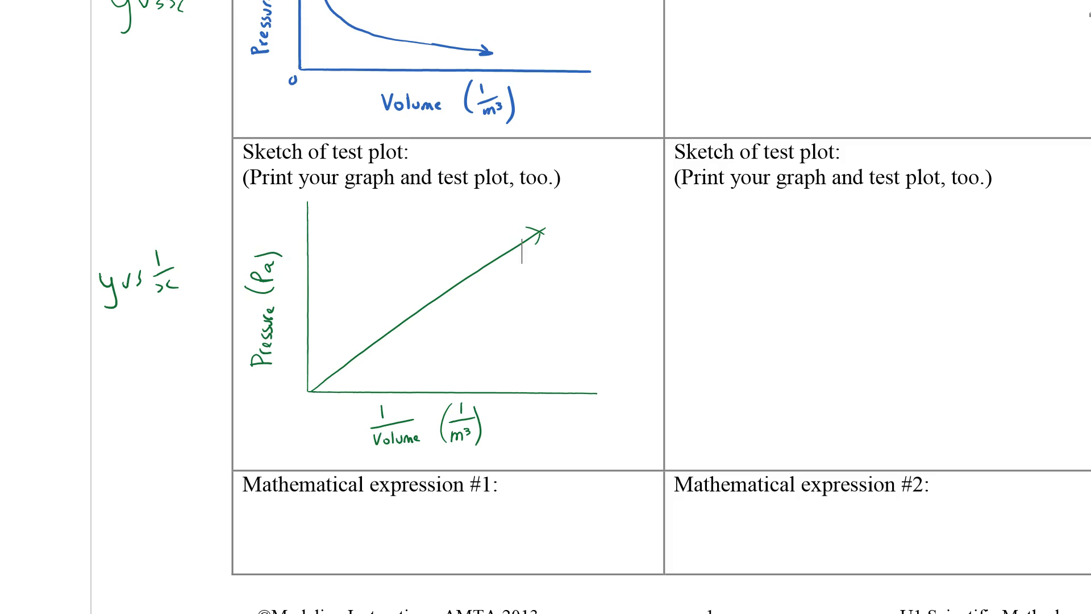
{"action": "left_click_drag", "start_coordinate": [873, 360], "coordinate": [460, 419]}
{"action": "left_click_drag", "start_coordinate": [691, 407], "coordinate": [592, 477]}
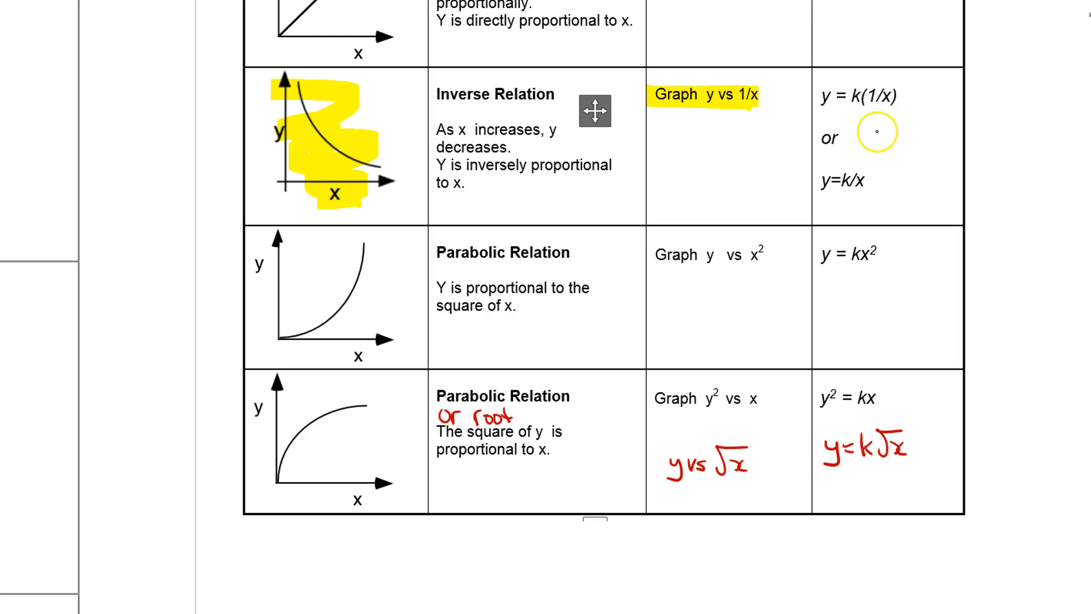
{"action": "mouse_move", "coordinate": [874, 163]}
{"action": "left_mouse_down"}
{"action": "mouse_move", "coordinate": [848, 152]}
{"action": "mouse_move", "coordinate": [890, 208]}
{"action": "mouse_move", "coordinate": [873, 158]}
{"action": "left_mouse_up"}
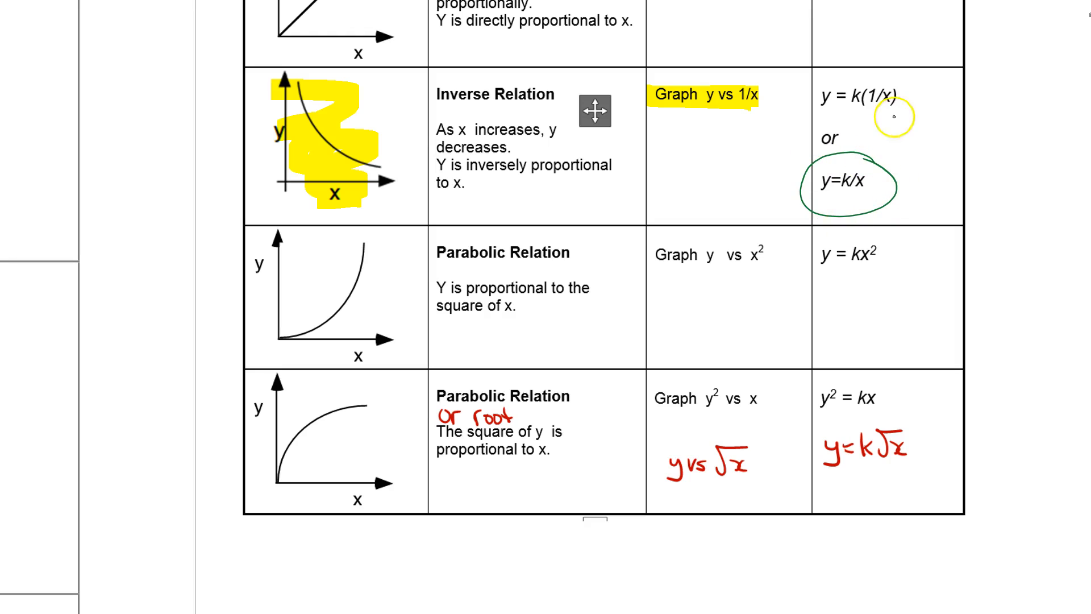
{"action": "mouse_move", "coordinate": [897, 75]}
{"action": "left_mouse_down"}
{"action": "mouse_move", "coordinate": [812, 81]}
{"action": "mouse_move", "coordinate": [885, 76]}
{"action": "left_mouse_up"}
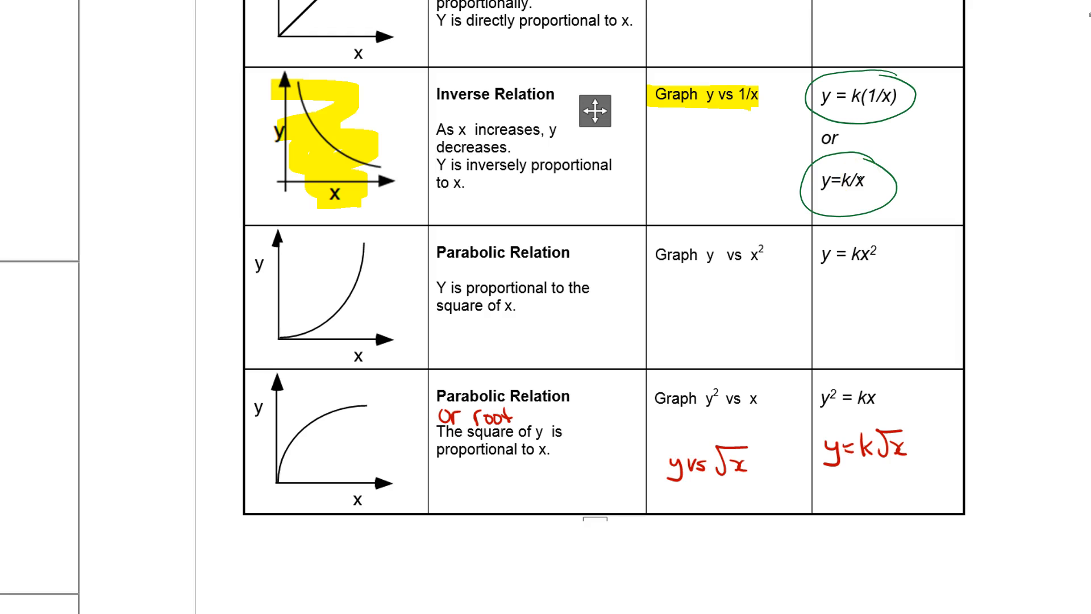
Draw an arrow to the line in the test plot sketch and label it "slope ="
{"action": "left_click_drag", "start_coordinate": [232, 404], "coordinate": [901, 373]}
{"action": "left_click_drag", "start_coordinate": [489, 408], "coordinate": [666, 397]}
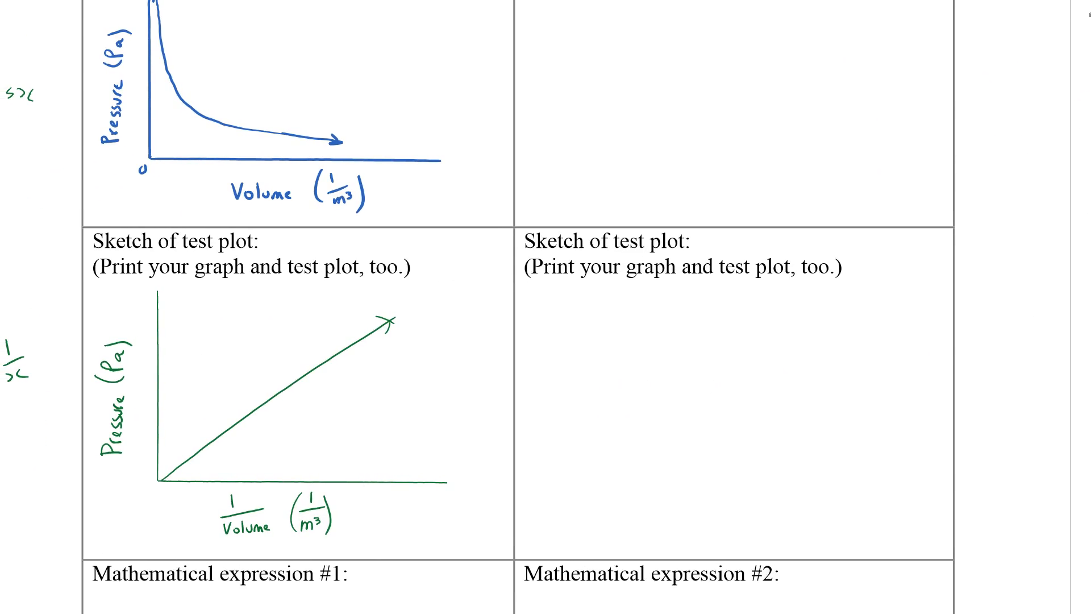
{"action": "left_click_drag", "start_coordinate": [353, 352], "coordinate": [384, 373]}
{"action": "mouse_move", "coordinate": [390, 352]}
{"action": "left_mouse_down"}
{"action": "mouse_move", "coordinate": [401, 363]}
{"action": "mouse_move", "coordinate": [437, 331]}
{"action": "left_mouse_up"}
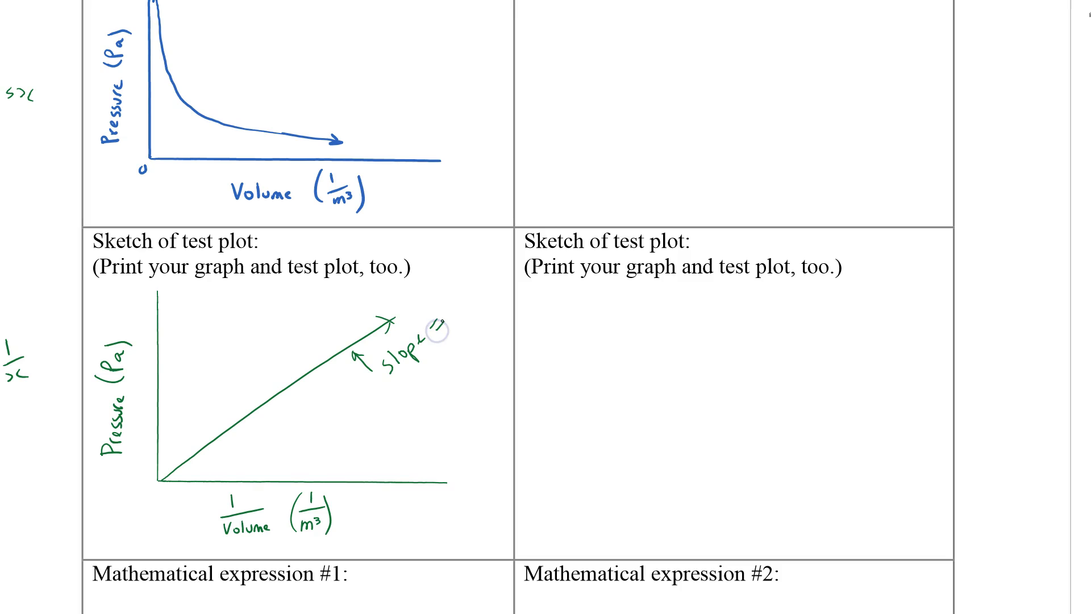
Switch to Logger Pro and apply a linear fit to the Pressure versus 1/Volume data
{"action": "key", "text": "alt+Tab"}
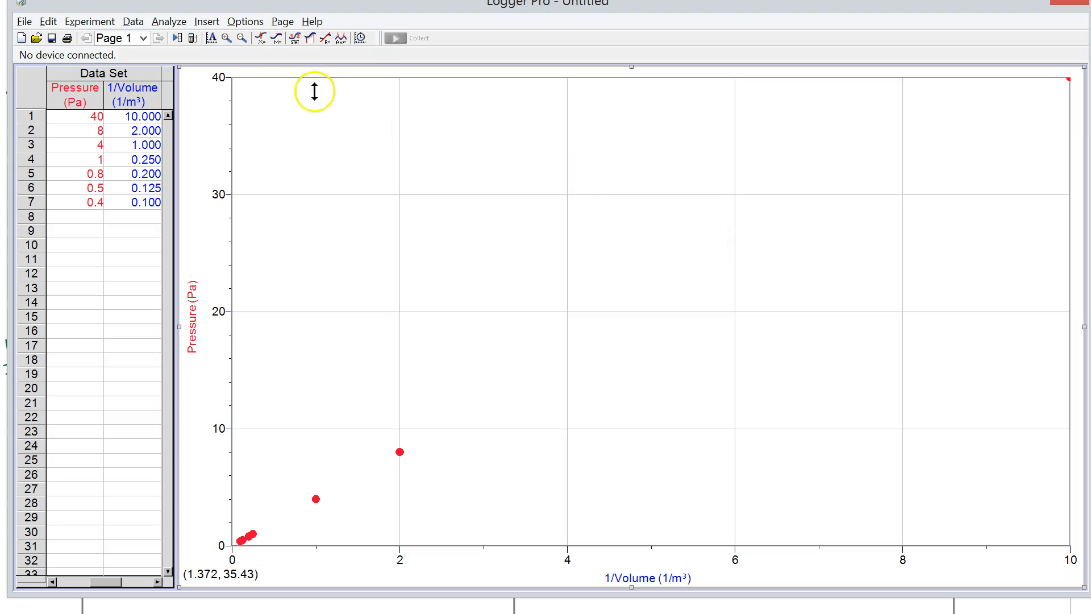
{"action": "left_click", "coordinate": [169, 22]}
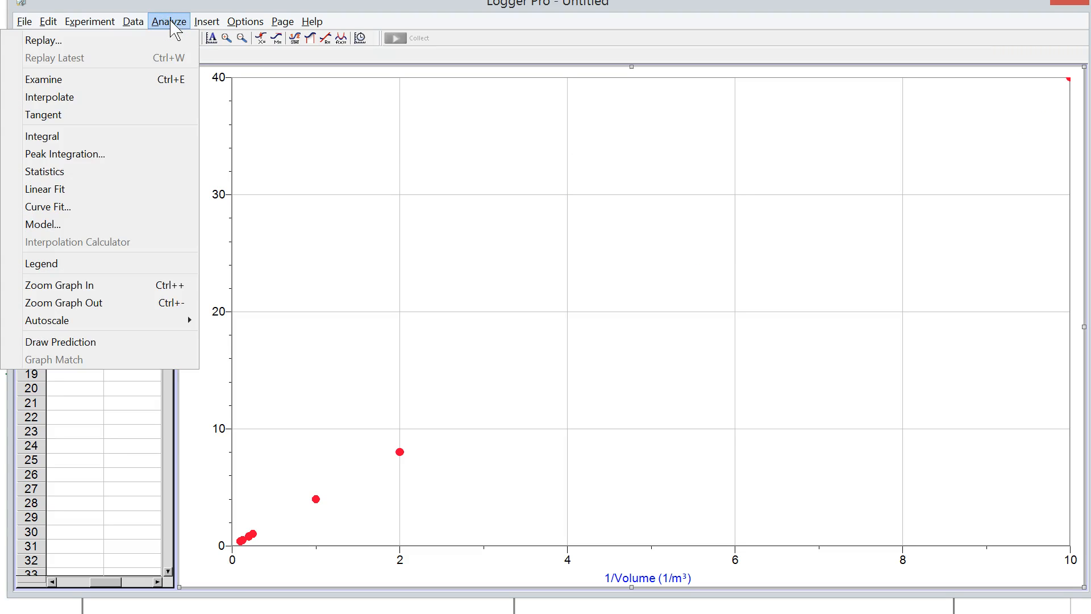
{"action": "left_click", "coordinate": [65, 189]}
Open and accept the linear fit's display options, and reposition its results box slightly on the graph
{"action": "mouse_move", "coordinate": [378, 237]}
{"action": "left_mouse_down"}
{"action": "mouse_move", "coordinate": [402, 237]}
{"action": "mouse_move", "coordinate": [442, 282]}
{"action": "mouse_move", "coordinate": [353, 236]}
{"action": "left_mouse_up"}
{"action": "left_click", "coordinate": [414, 236]}
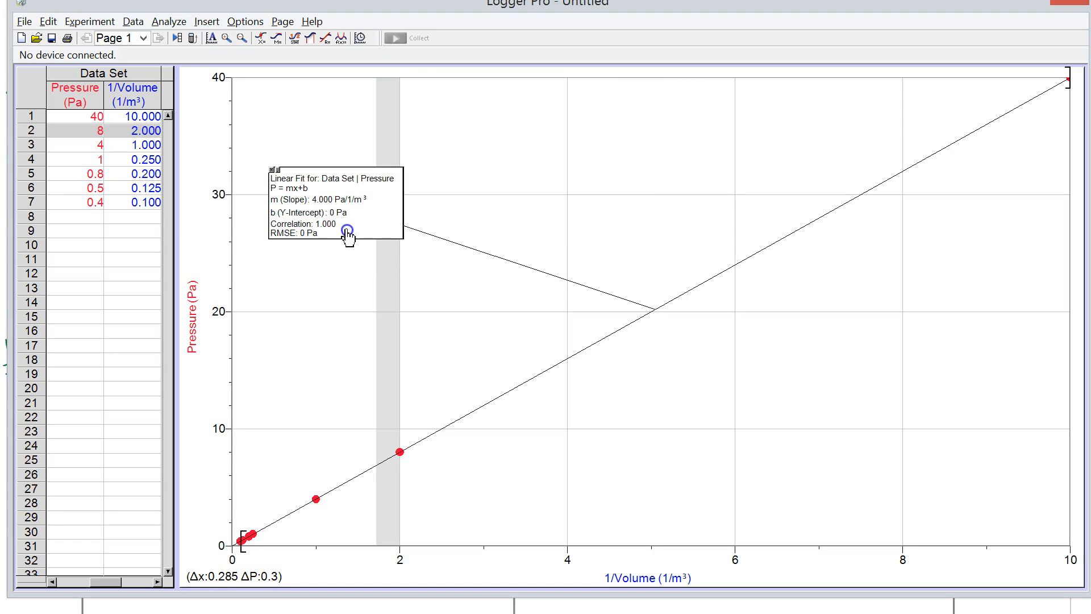
{"action": "right_click", "coordinate": [387, 229]}
{"action": "left_click", "coordinate": [392, 233]}
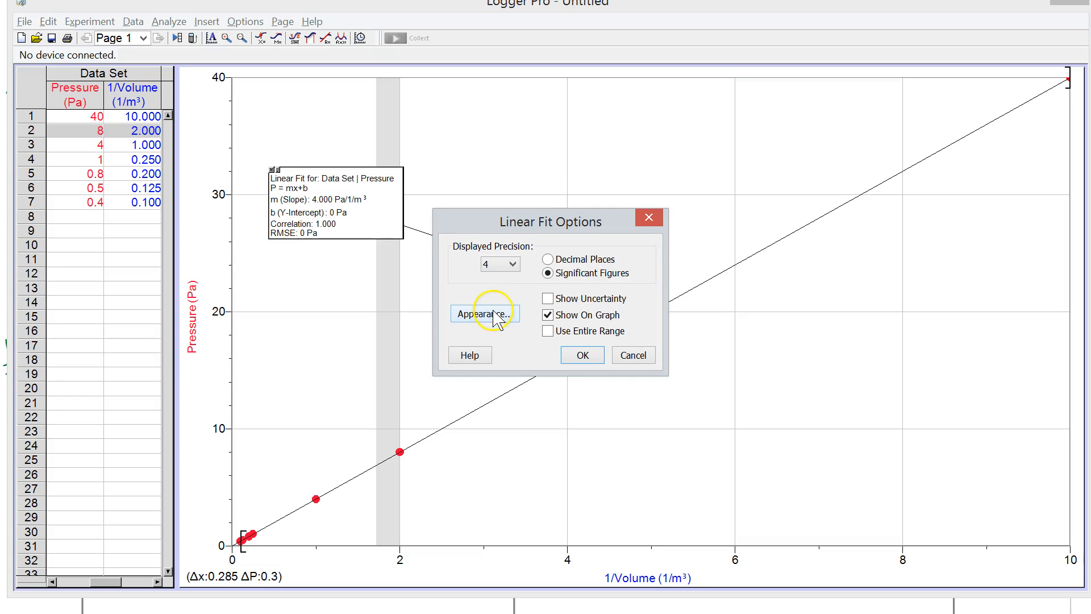
{"action": "left_click", "coordinate": [582, 355]}
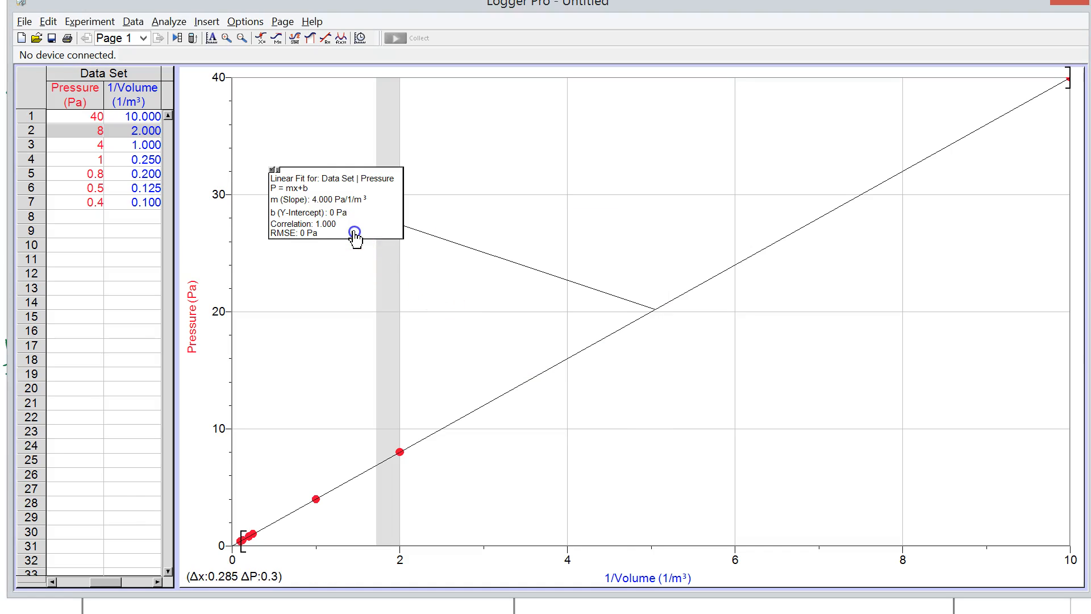
{"action": "left_click_drag", "start_coordinate": [356, 242], "coordinate": [356, 253]}
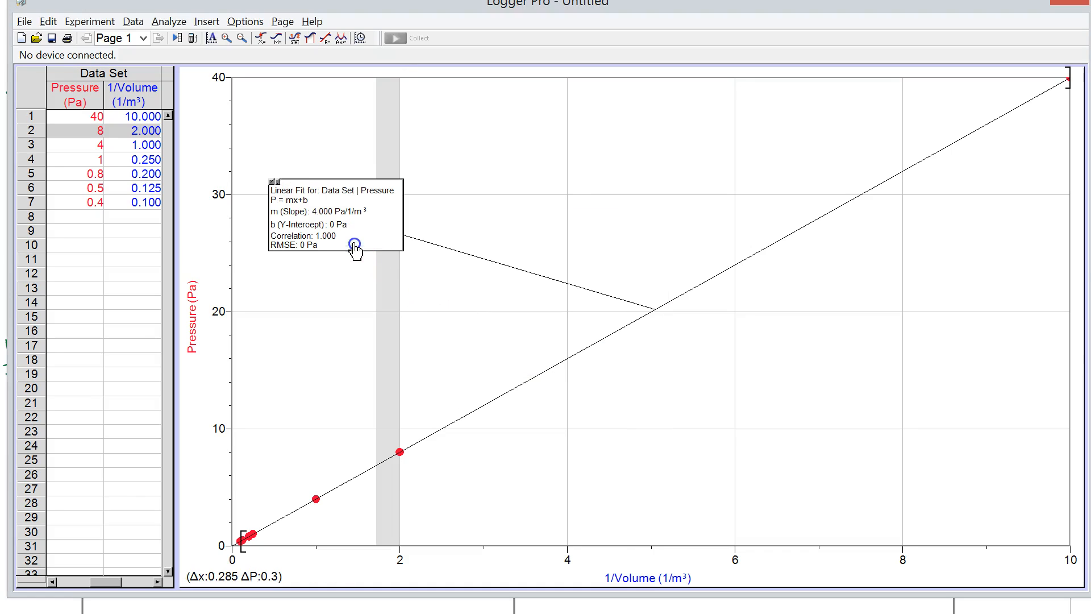
Remove the linear fit, clear the selected graph range, and apply a linear fit to the whole data set again
{"action": "left_click", "coordinate": [275, 183]}
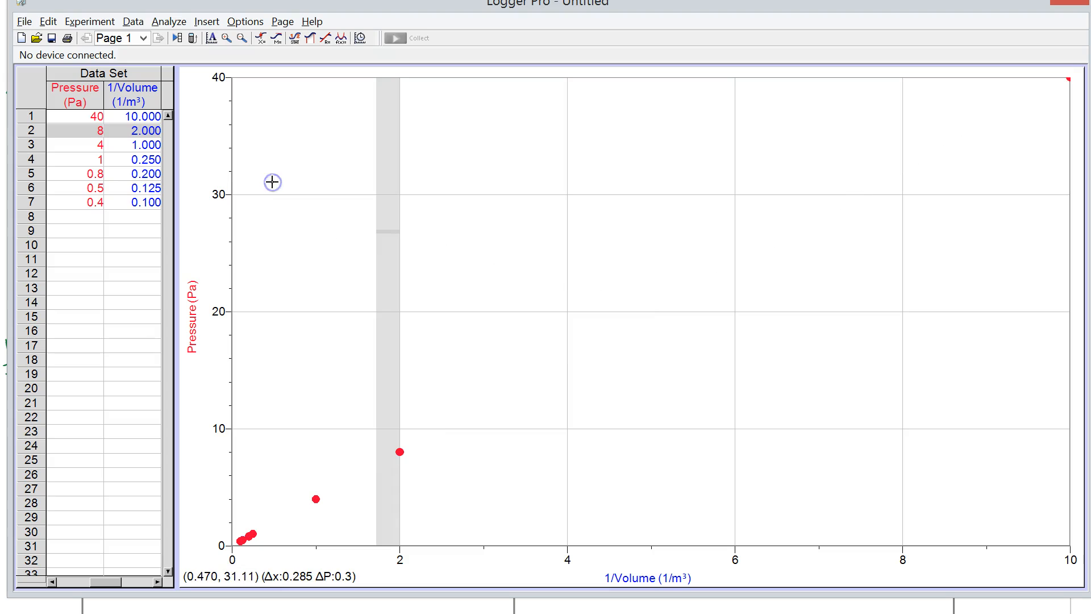
{"action": "left_click", "coordinate": [280, 163]}
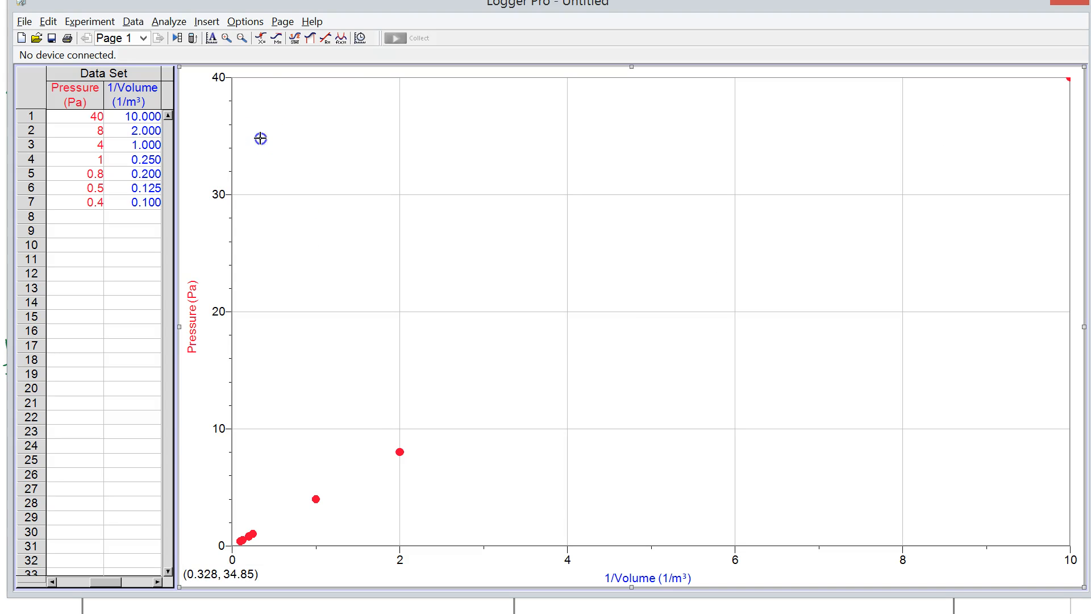
{"action": "left_click", "coordinate": [167, 22]}
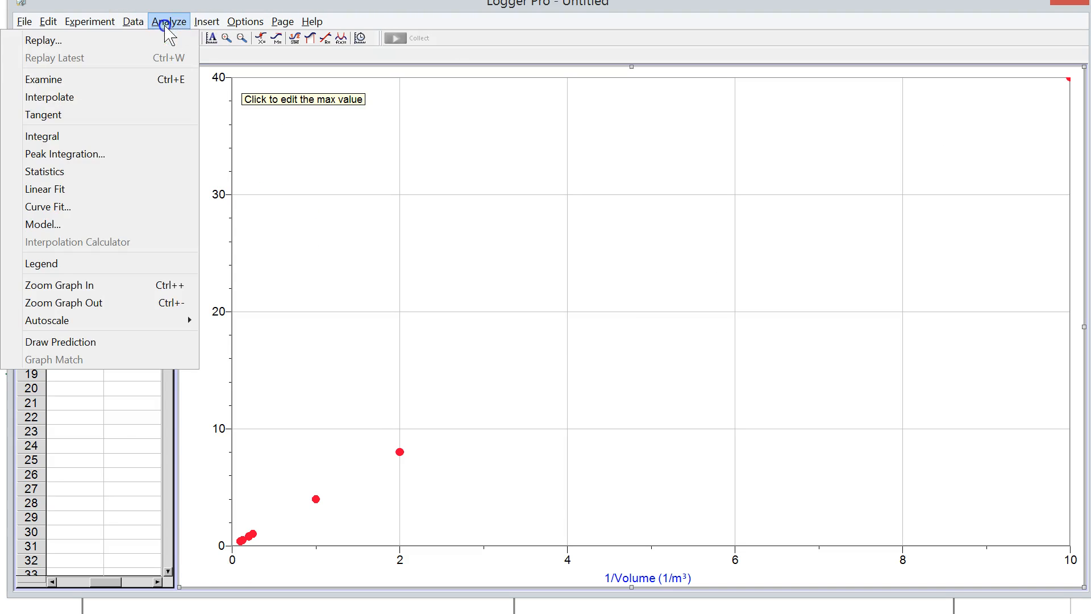
{"action": "left_click", "coordinate": [73, 191]}
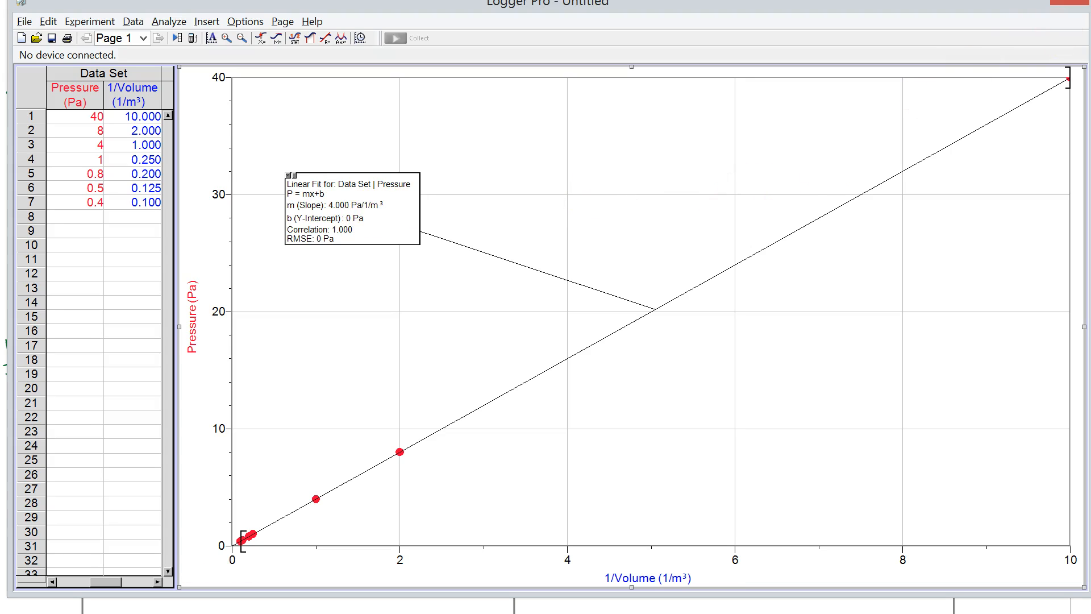
Switch to the worksheet and write 4 as the slope value beside the test plot line
{"action": "key", "text": "alt+Tab"}
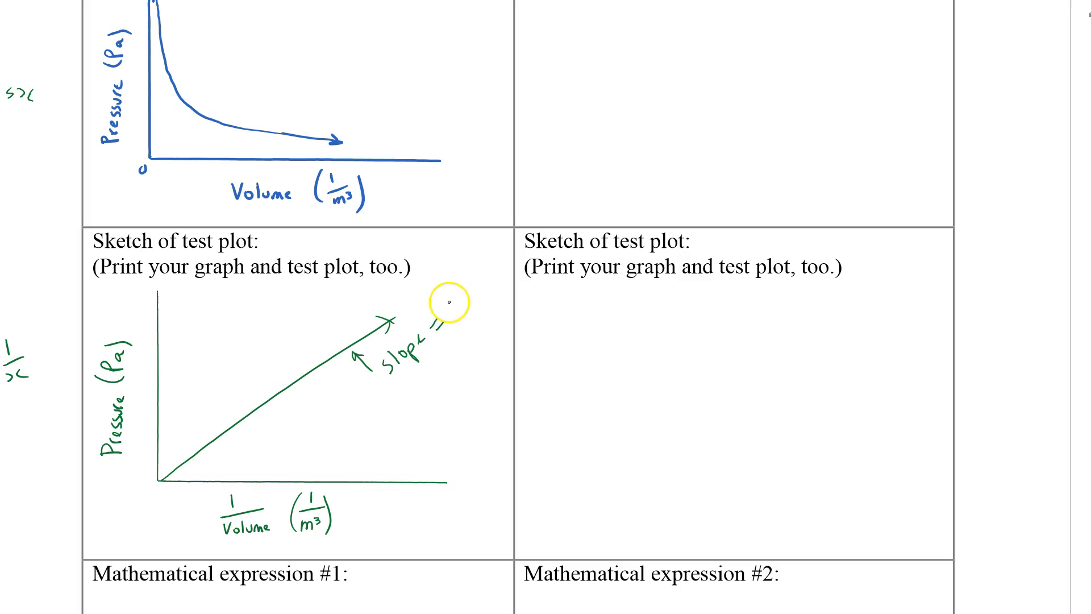
{"action": "left_click_drag", "start_coordinate": [441, 293], "coordinate": [463, 311]}
Enlarge the area around the slope label in the test plot sketch
{"action": "left_click_drag", "start_coordinate": [550, 436], "coordinate": [795, 294]}
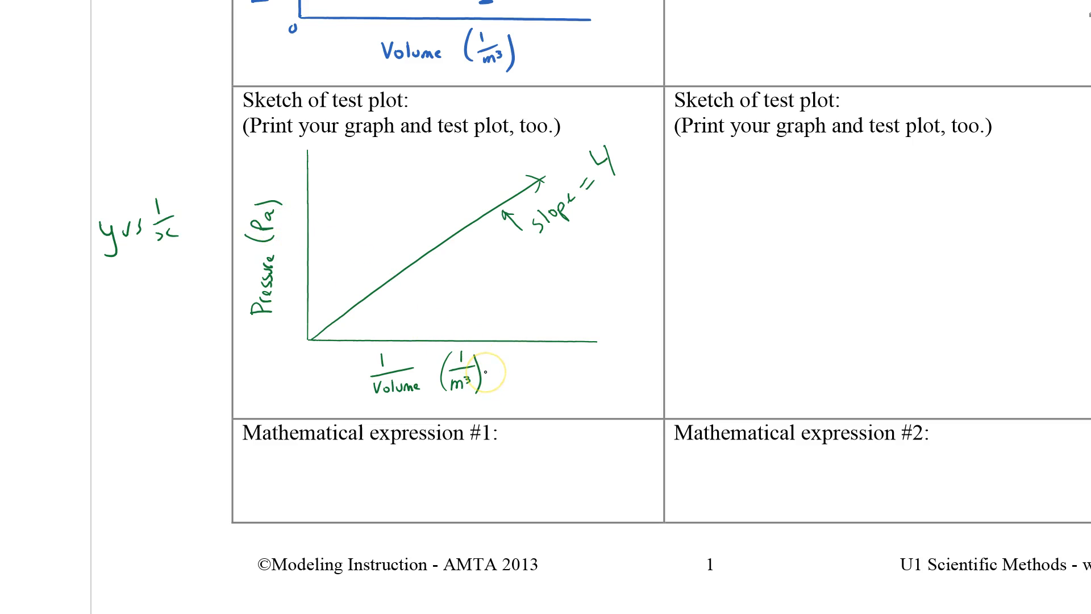
{"action": "left_click", "coordinate": [609, 218]}
{"action": "scroll", "coordinate": [609, 218], "scroll_direction": "up", "scroll_amount": 5}
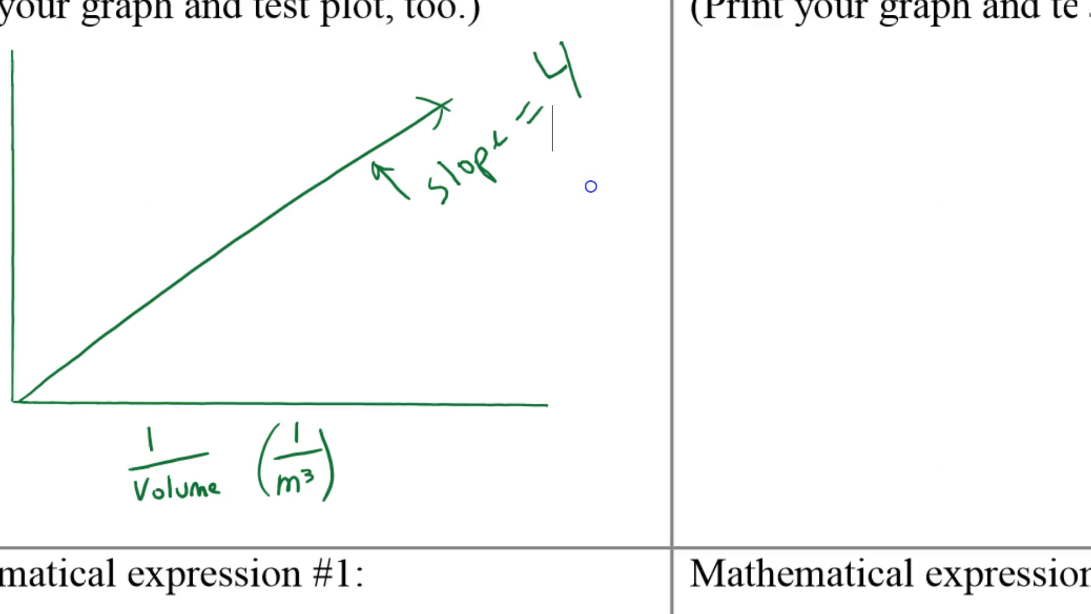